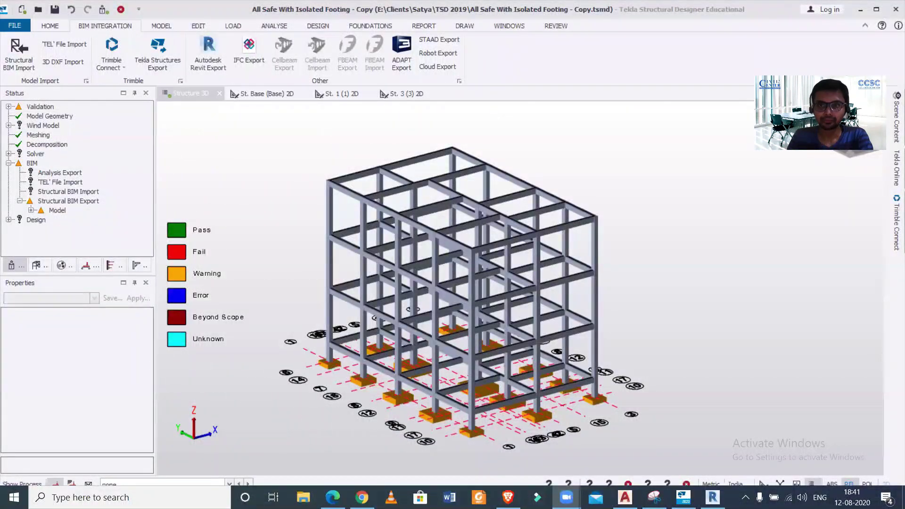
# Return to the BIM Integration commands and select a top-floor beam in the model
pyautogui.moveTo(527, 279)
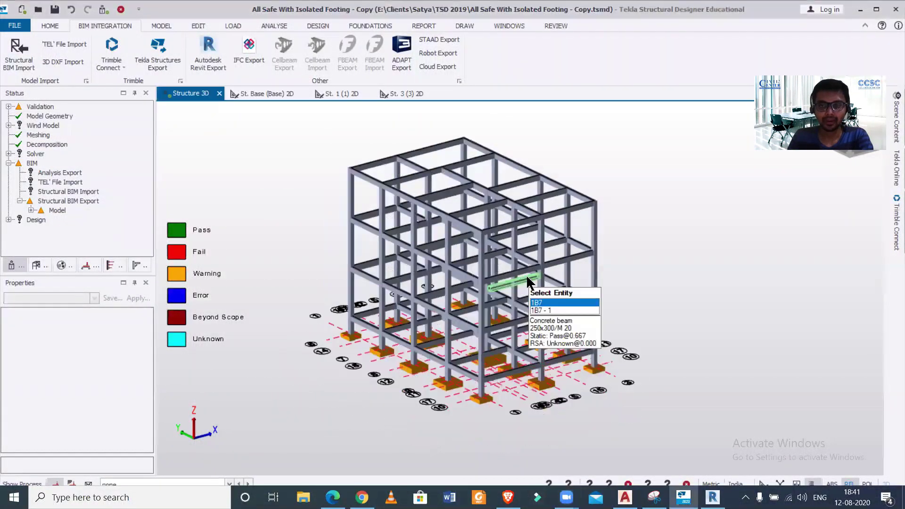
pyautogui.scroll(2, 528, 278)
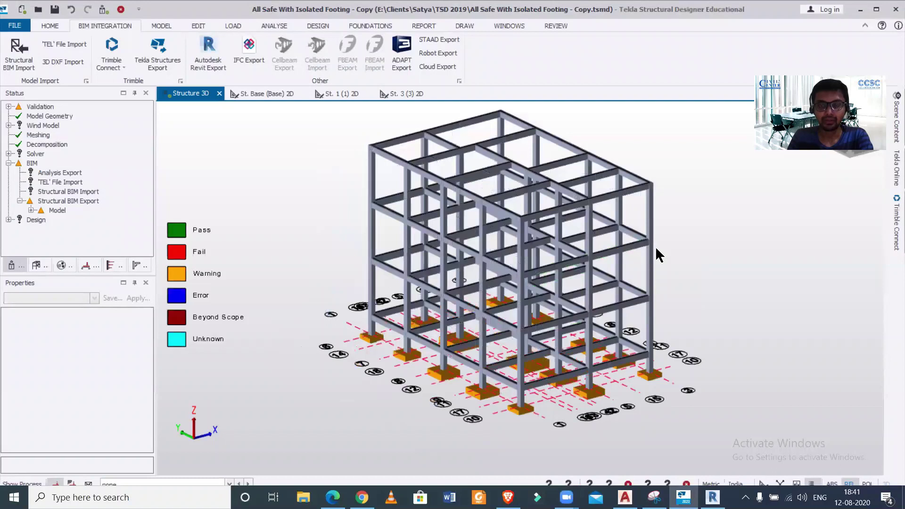
pyautogui.scroll(-1, 634, 266)
pyautogui.scroll(1, 633, 267)
pyautogui.scroll(-1, 634, 266)
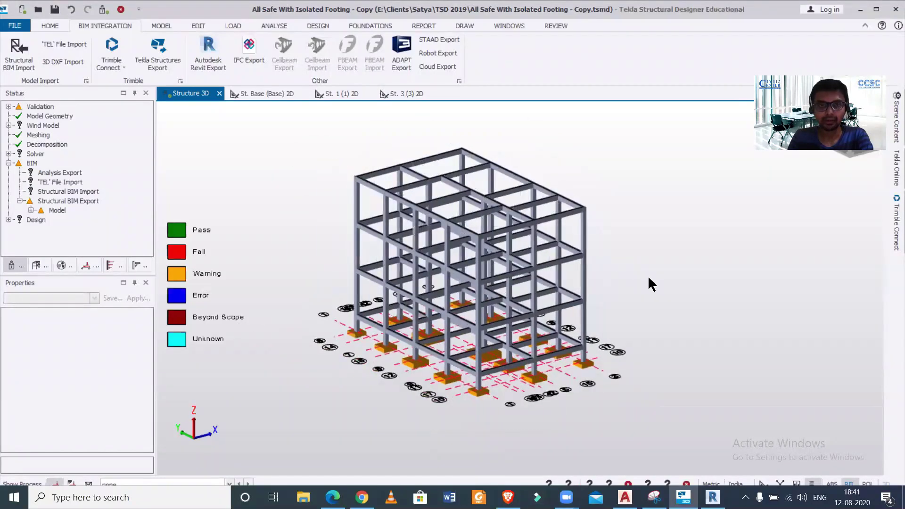
pyautogui.click(49, 25)
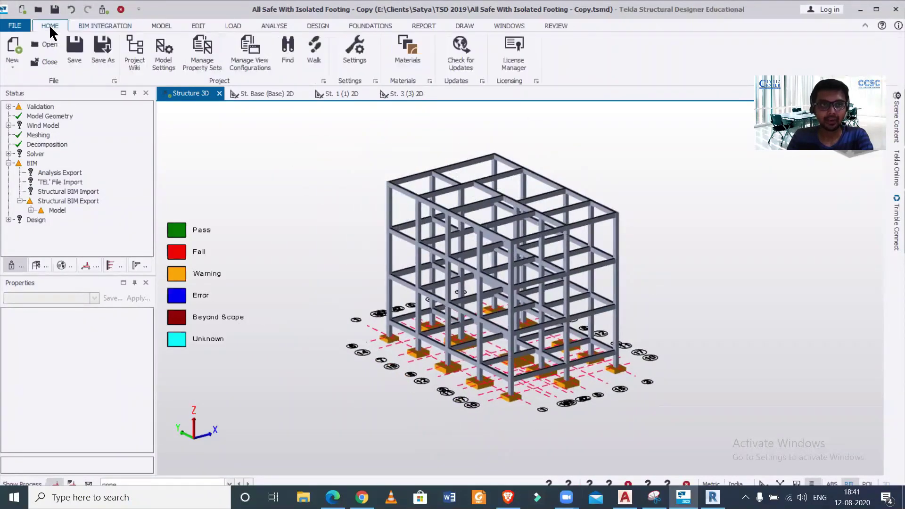
pyautogui.click(99, 26)
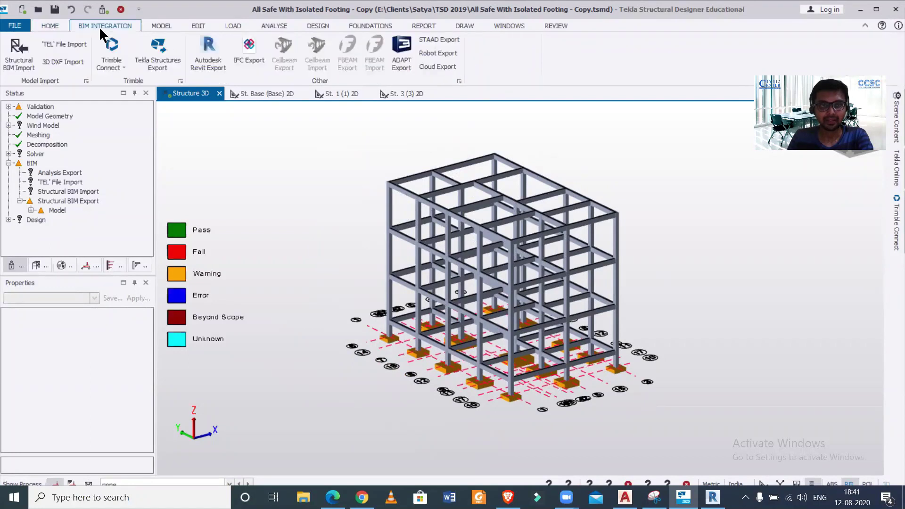
pyautogui.scroll(1, 544, 253)
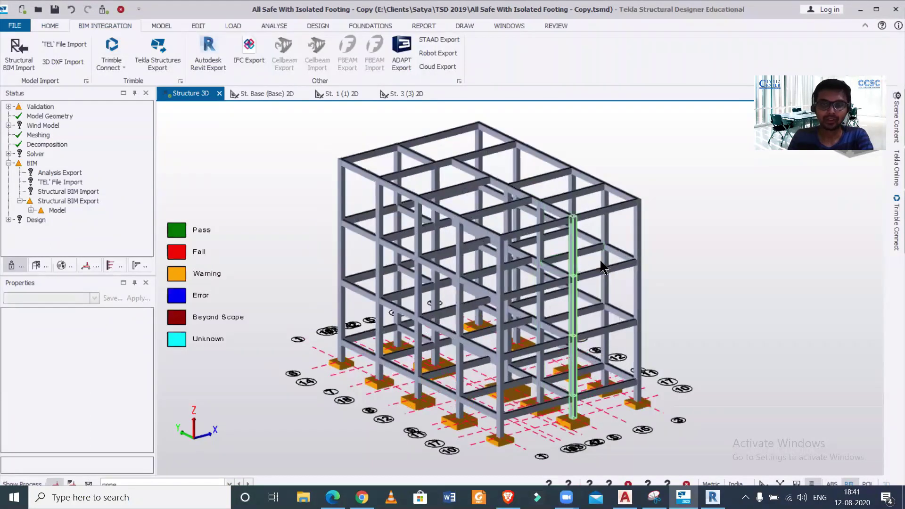
pyautogui.scroll(1, 614, 260)
pyautogui.scroll(-1, 607, 255)
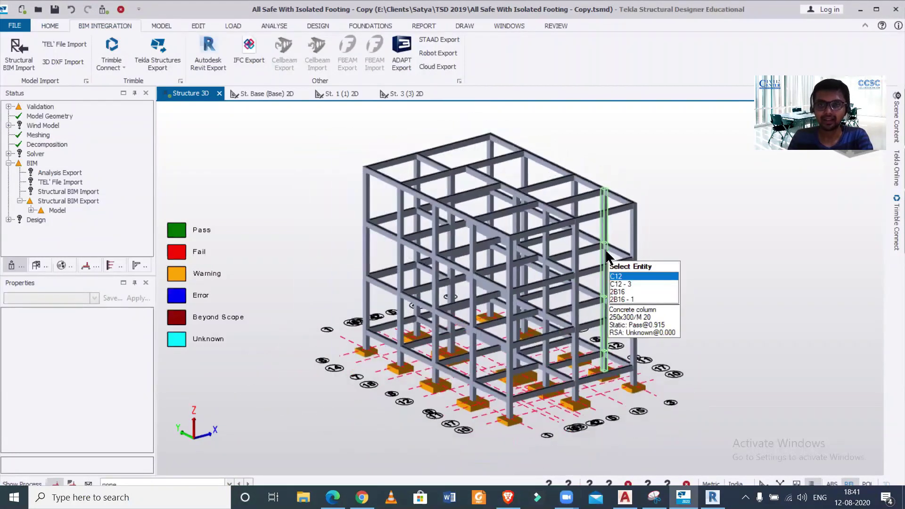
pyautogui.scroll(1, 657, 264)
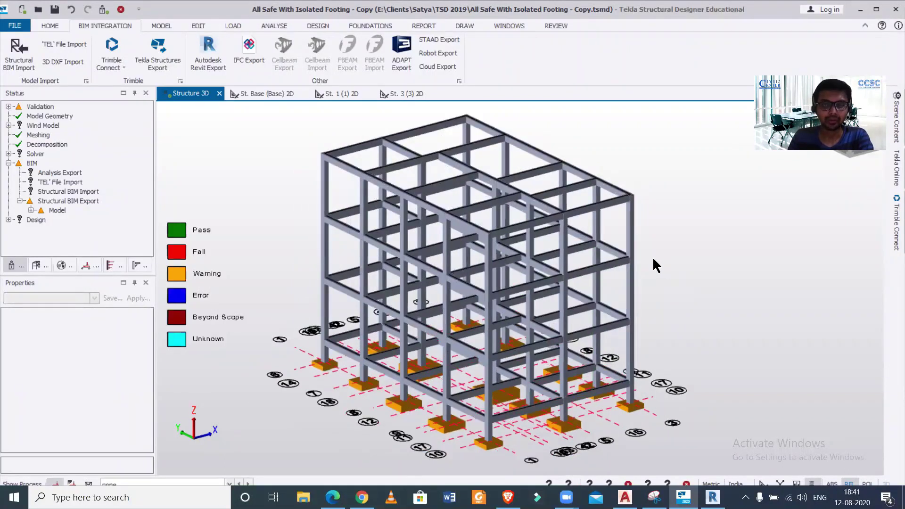
pyautogui.click(585, 234)
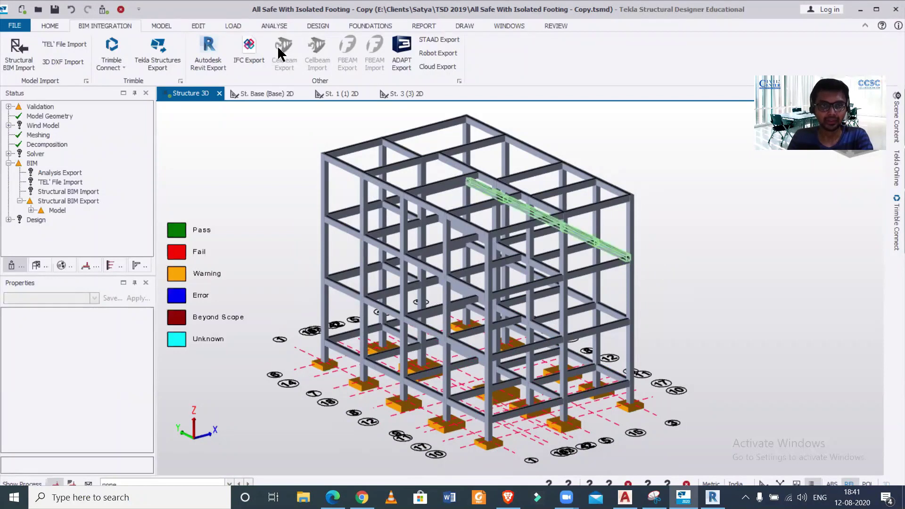
# Run the Revit export wizard with no relocation, grids included, default filter and M 20 mapping
pyautogui.click(218, 59)
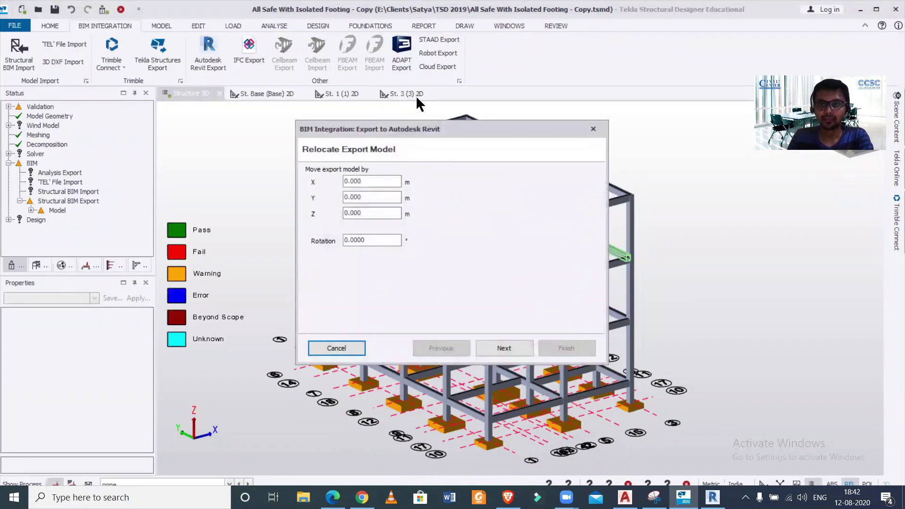
pyautogui.moveTo(454, 131); pyautogui.dragTo(430, 80)
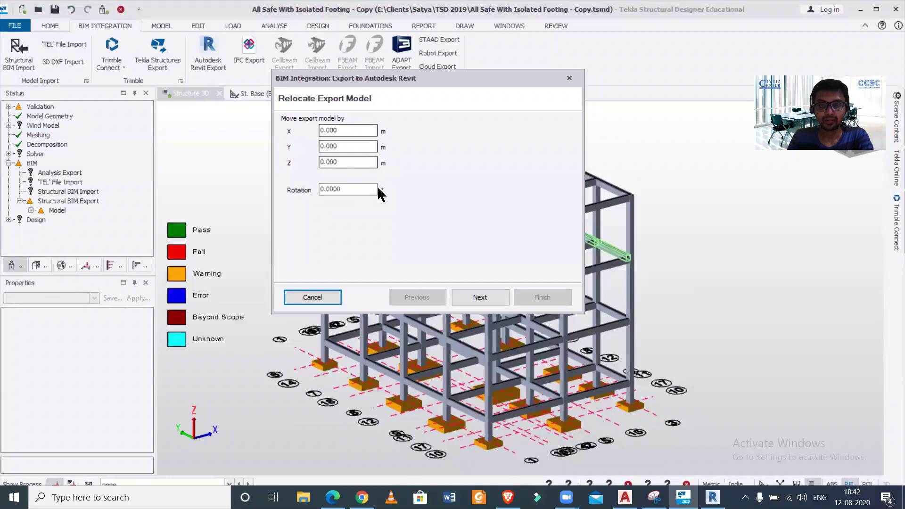
pyautogui.click(483, 293)
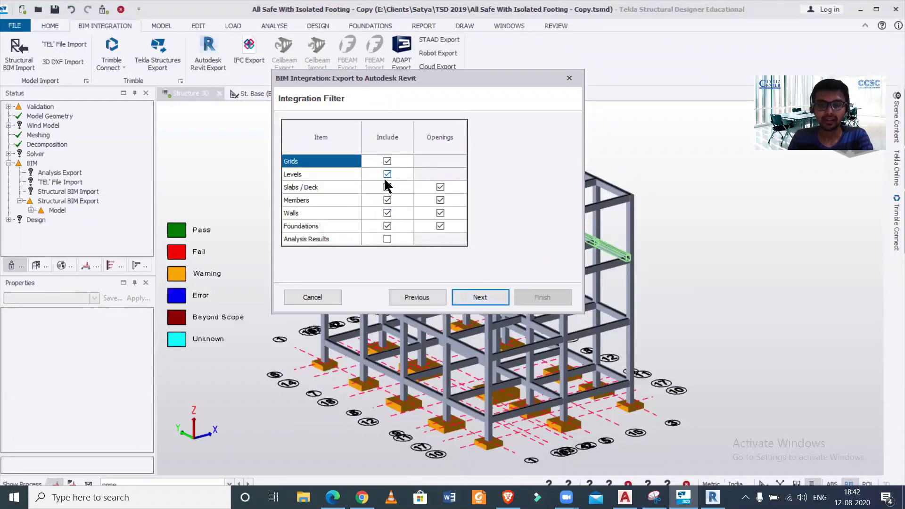
pyautogui.click(387, 161)
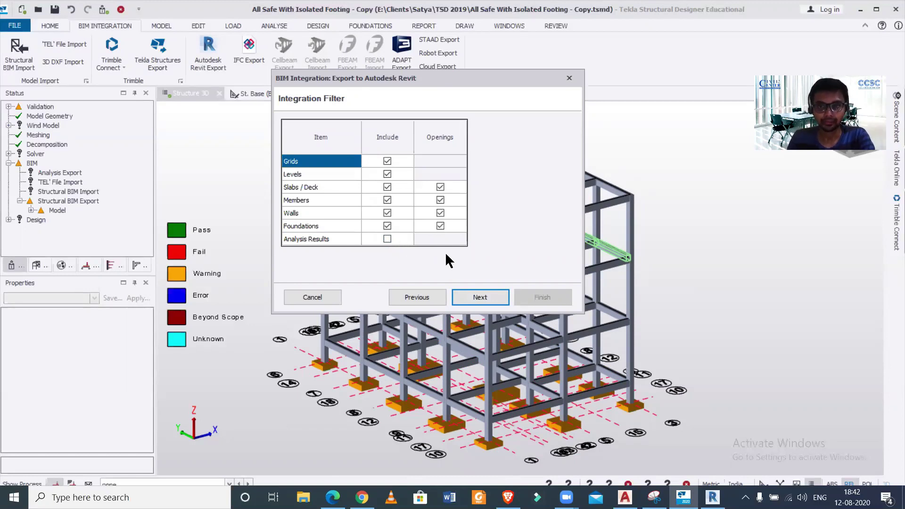
pyautogui.click(483, 302)
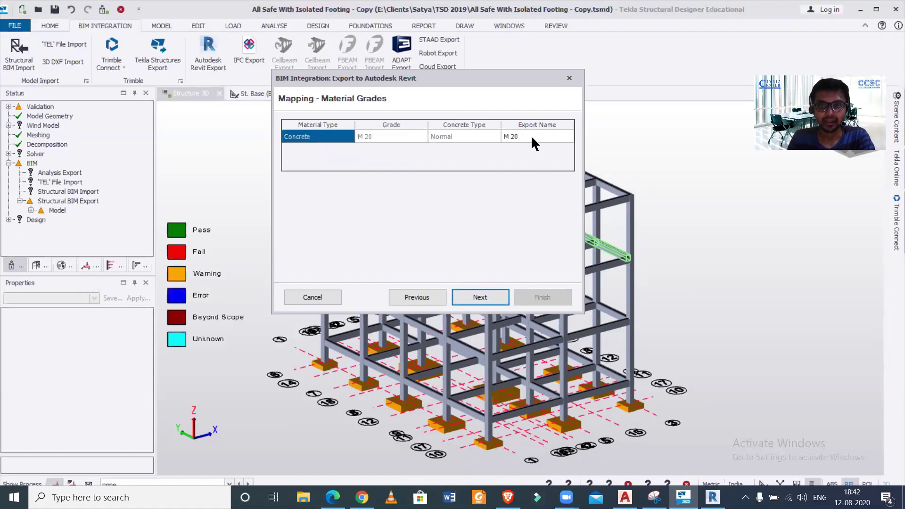
pyautogui.click(480, 297)
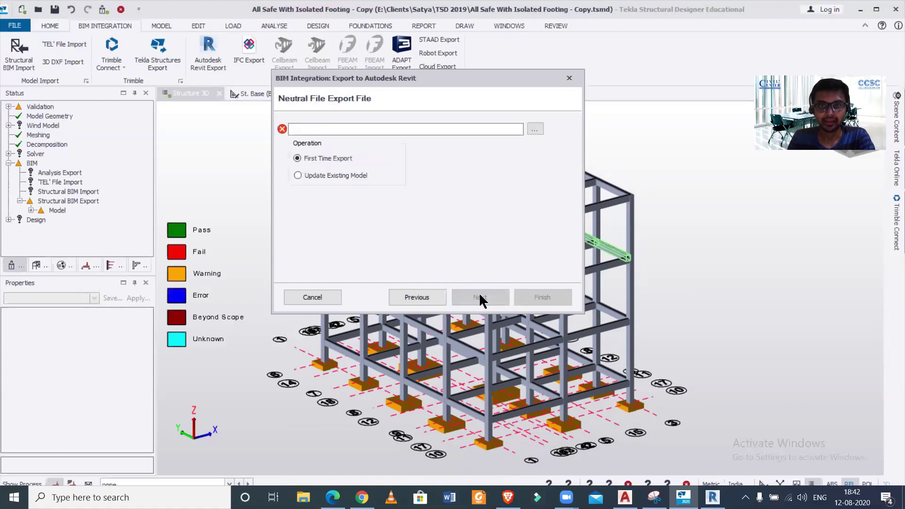
# Open the file browser to choose where the export file will be saved
pyautogui.click(536, 129)
pyautogui.click(706, 93)
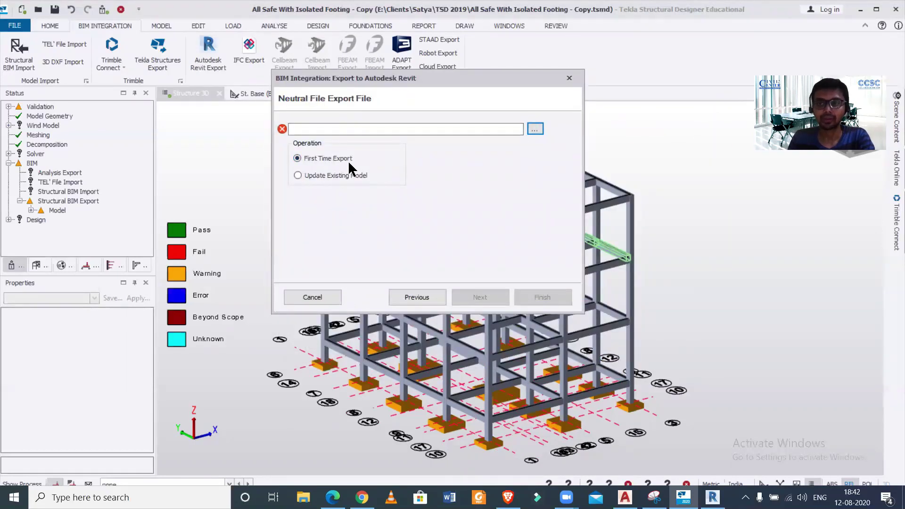
pyautogui.click(535, 129)
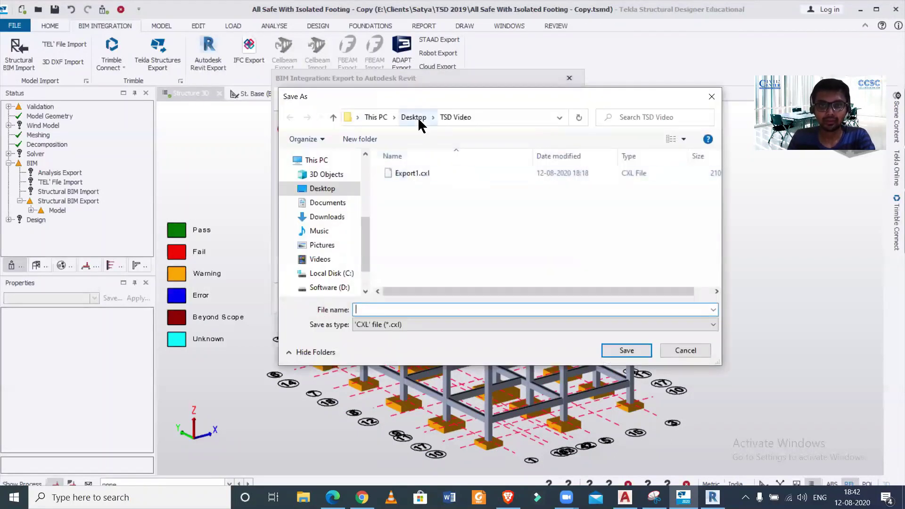
# Navigate to the TSD to RS Video folder on the Desktop
pyautogui.click(418, 117)
pyautogui.scroll(-2, 483, 221)
pyautogui.scroll(2, 483, 222)
pyautogui.click(425, 255)
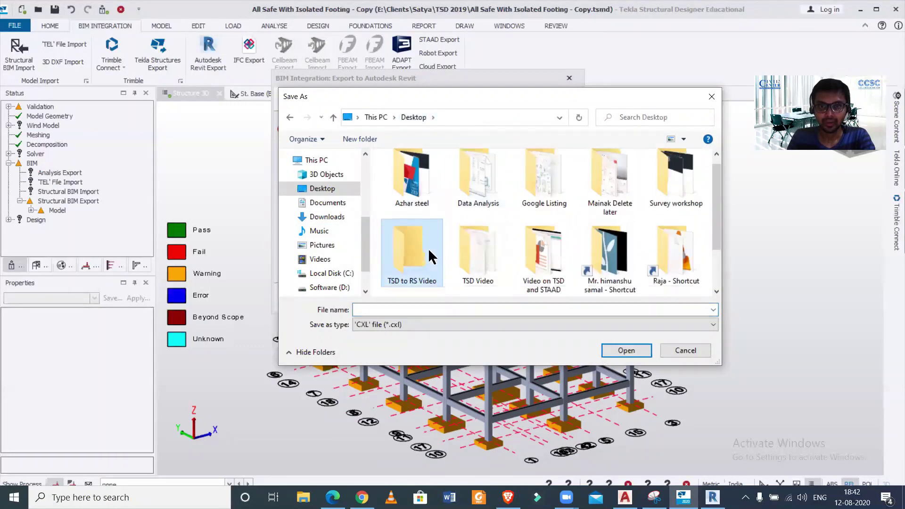
pyautogui.doubleClick(429, 257)
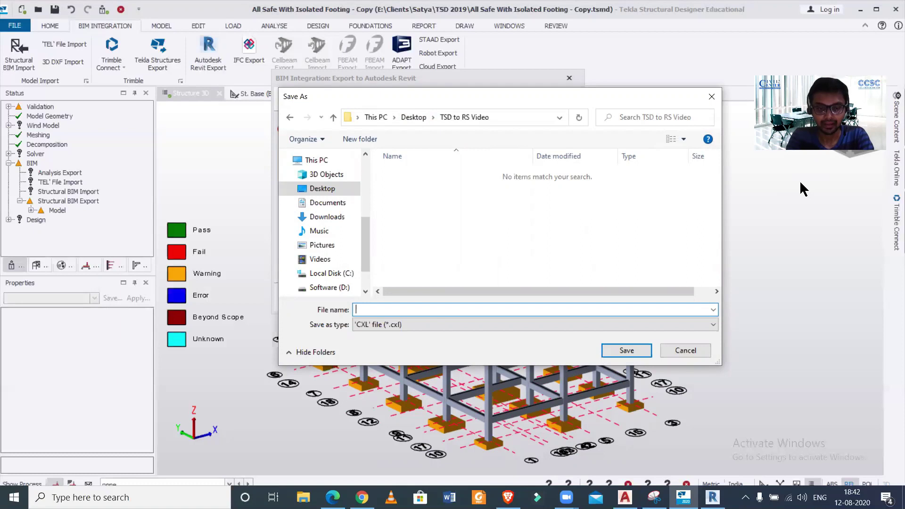
# Save the export as Building Model, finish the wizard, and minimize Tekla Structural Designer
pyautogui.write('B')
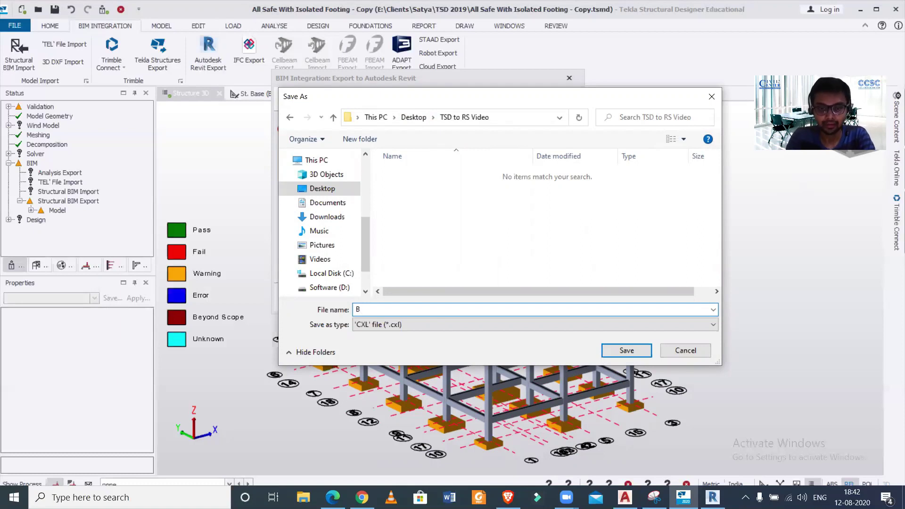
pyautogui.write('uilding Model')
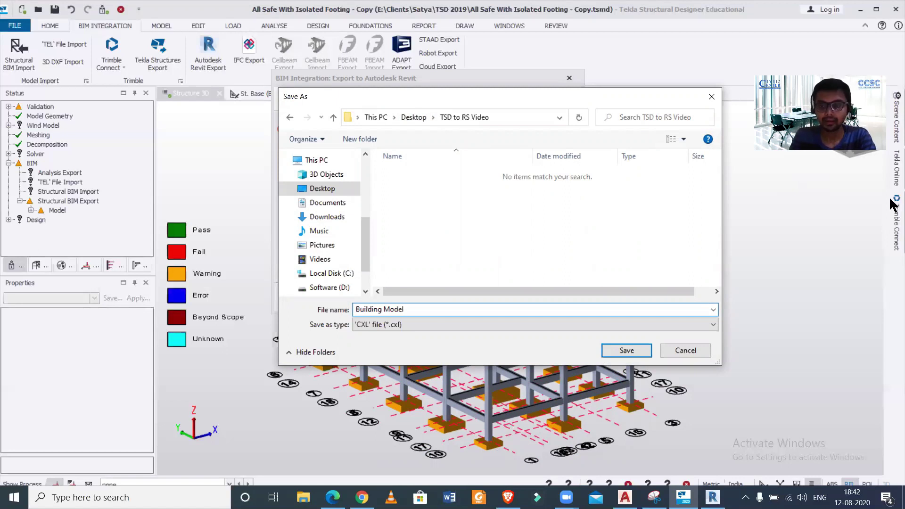
pyautogui.click(643, 353)
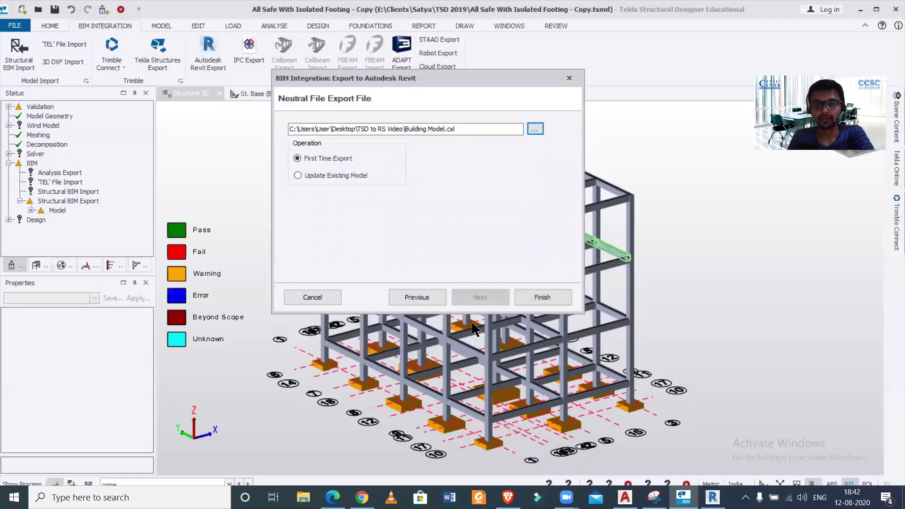
pyautogui.click(543, 298)
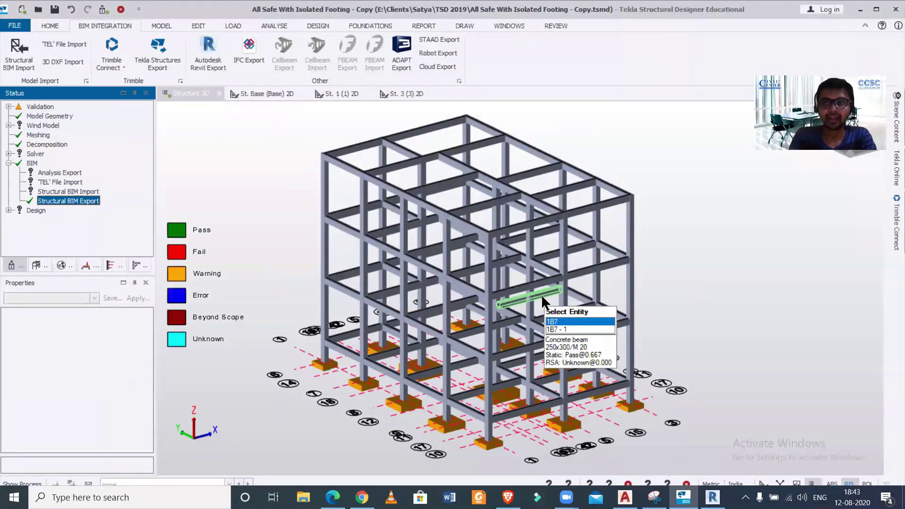
pyautogui.click(857, 9)
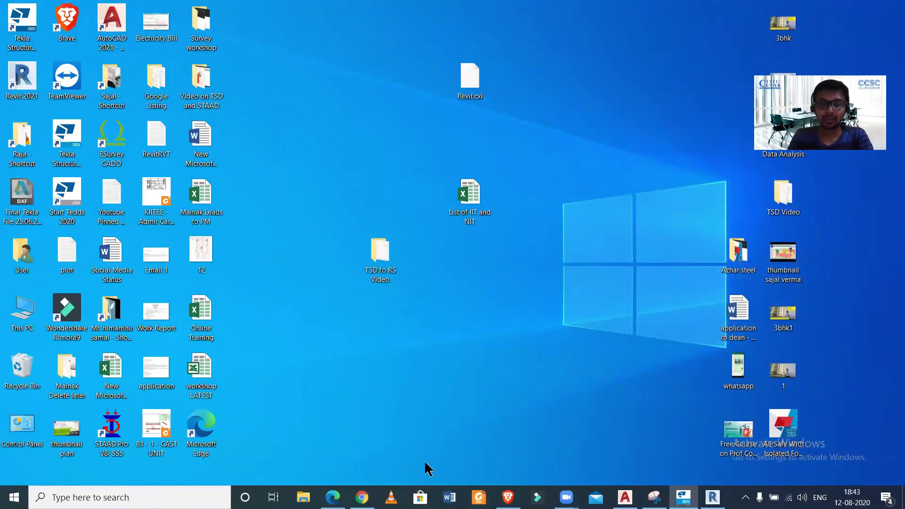
# Restore Chrome showing the Tekla Structural Designer Integrator for Autodesk Revit support article
pyautogui.click(362, 498)
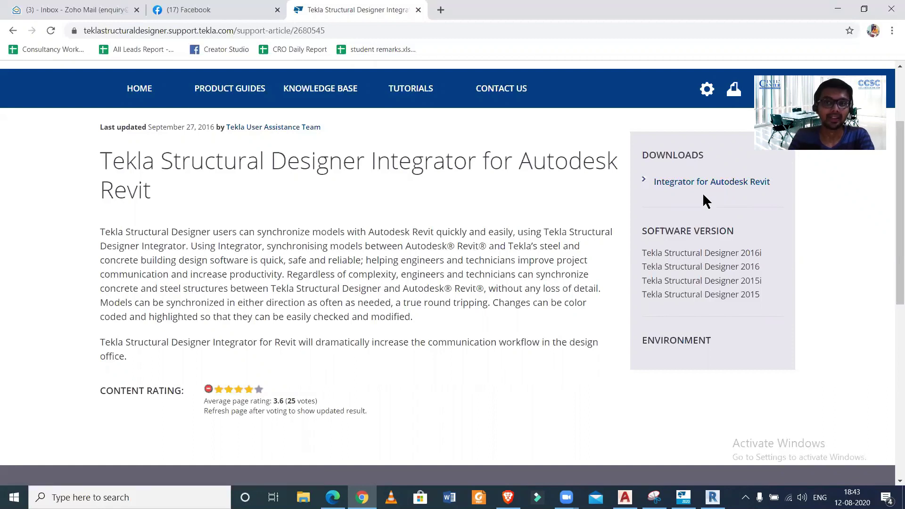
# Switch to Revit and start a new project with the Metric-Structural Template selected
pyautogui.click(713, 498)
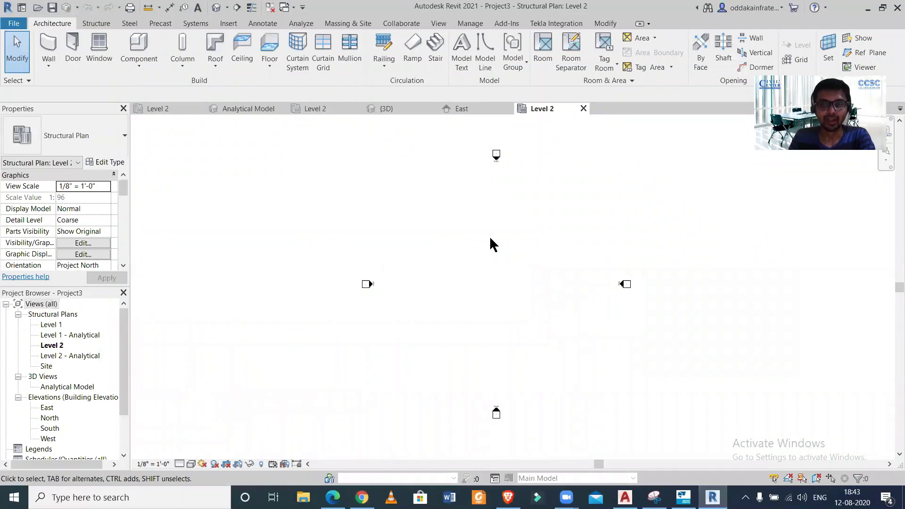
pyautogui.scroll(-1, 488, 226)
pyautogui.scroll(2, 489, 226)
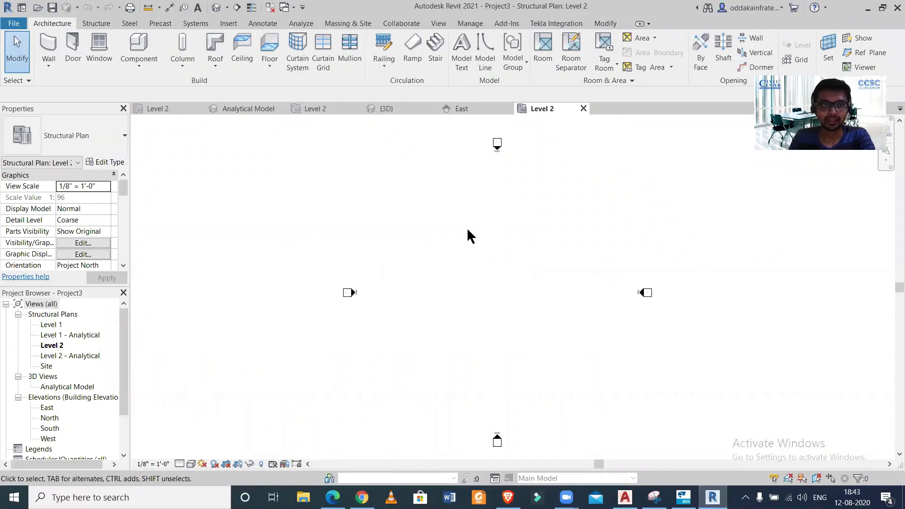
pyautogui.click(13, 23)
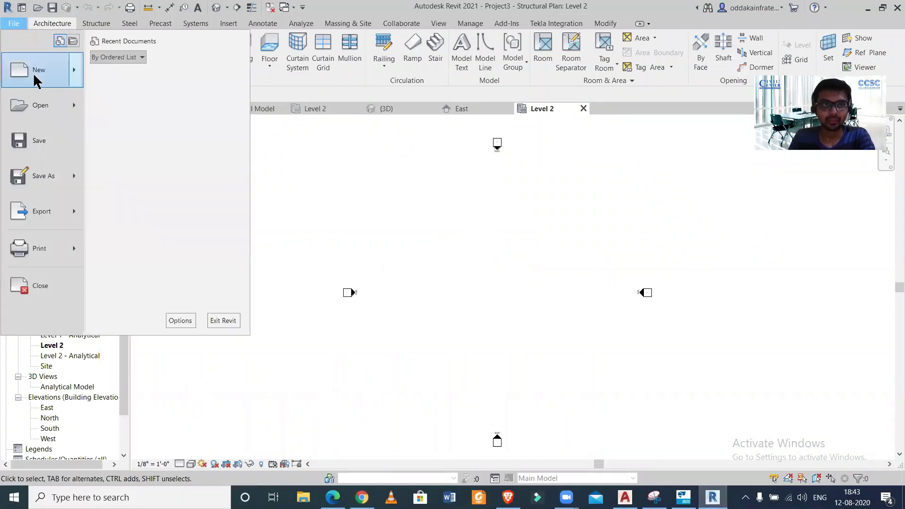
pyautogui.moveTo(33, 72)
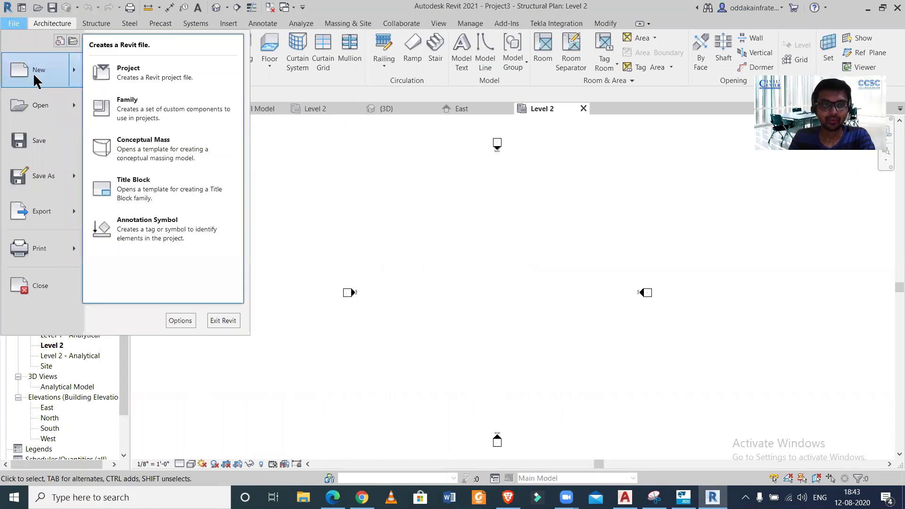
pyautogui.click(115, 74)
pyautogui.click(444, 225)
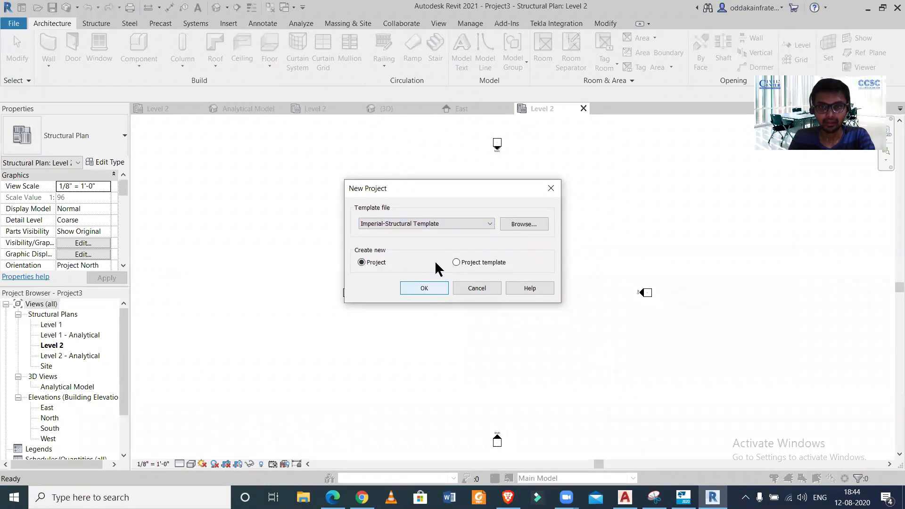
pyautogui.click(465, 223)
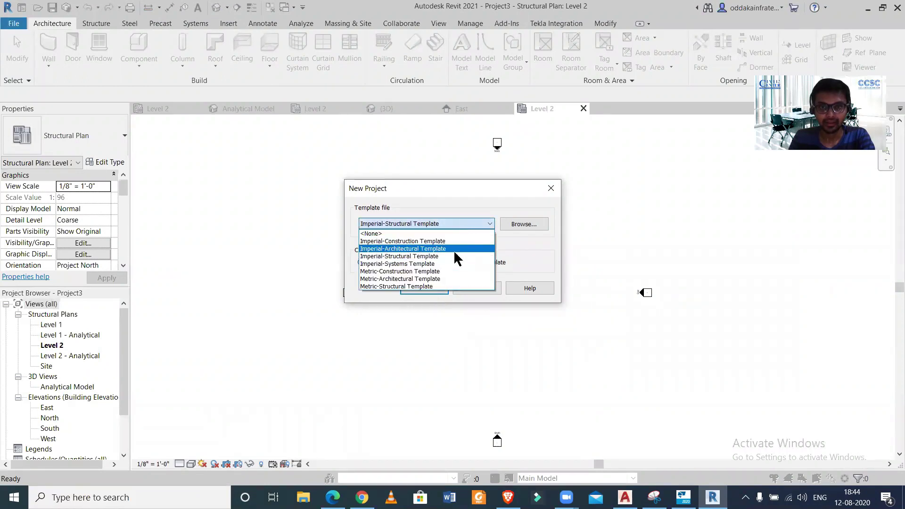
pyautogui.click(445, 284)
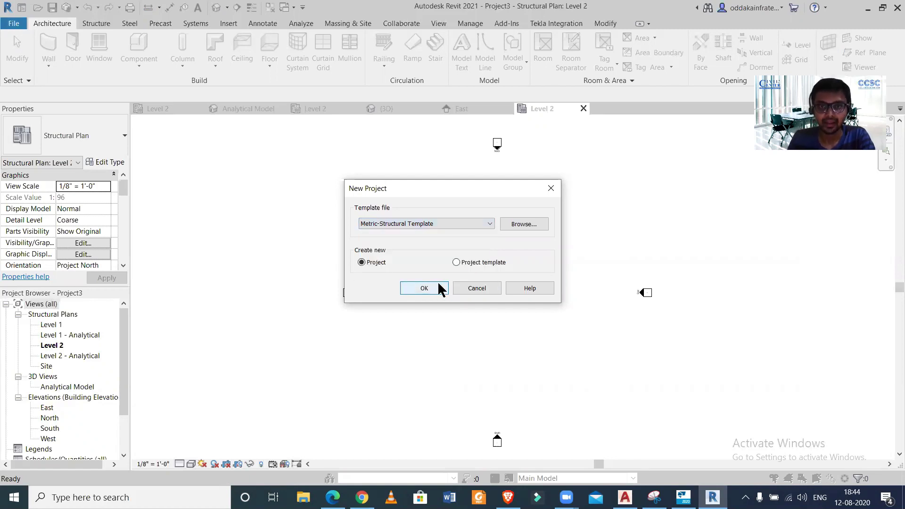
# Create the new project and launch Integrator for Structural Designer from the Tekla Integration tab
pyautogui.click(425, 289)
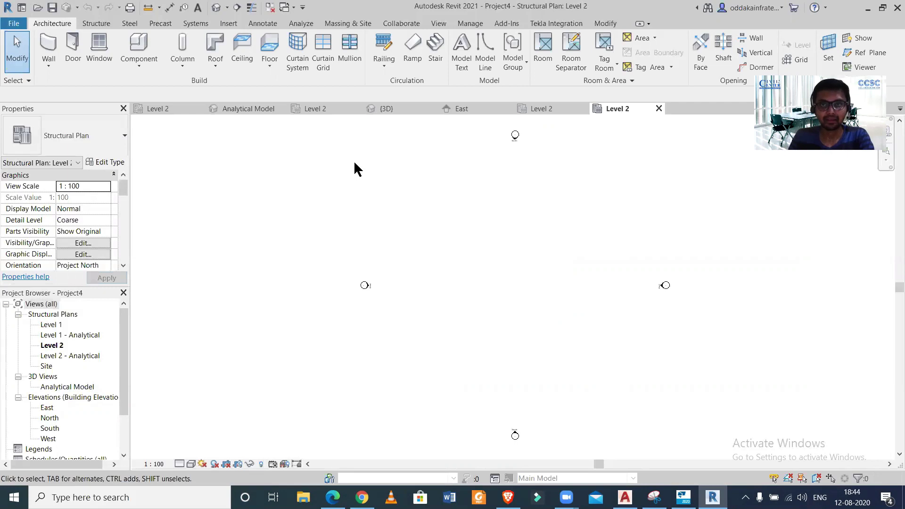
pyautogui.click(564, 24)
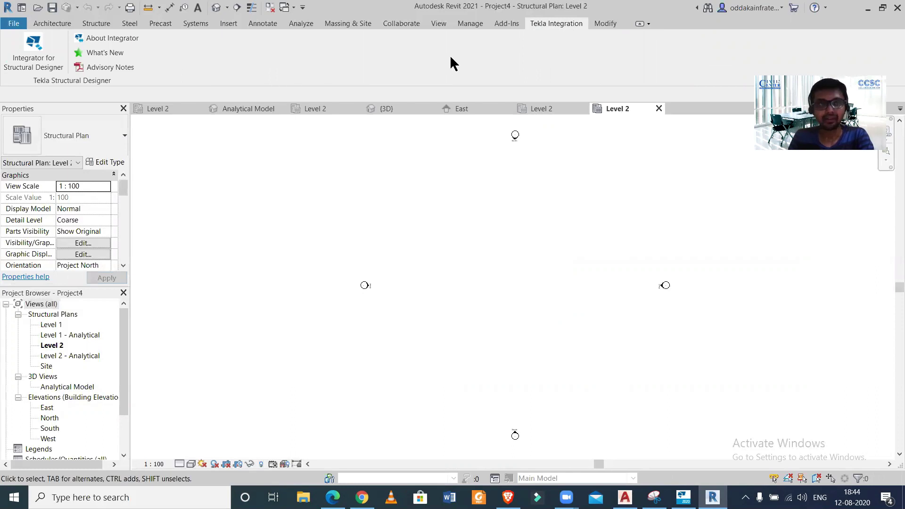
pyautogui.click(52, 58)
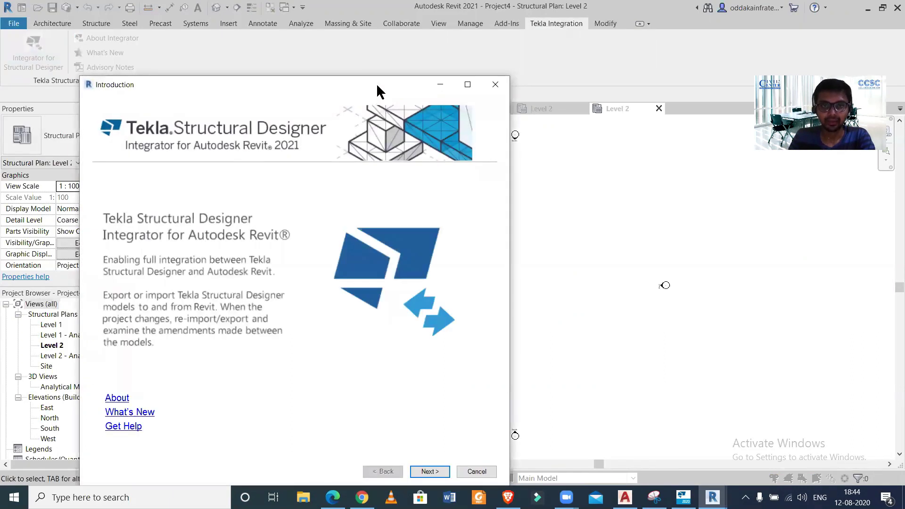
# Move past the introduction, keep First time import, and browse for the import file
pyautogui.moveTo(376, 83); pyautogui.dragTo(394, 17)
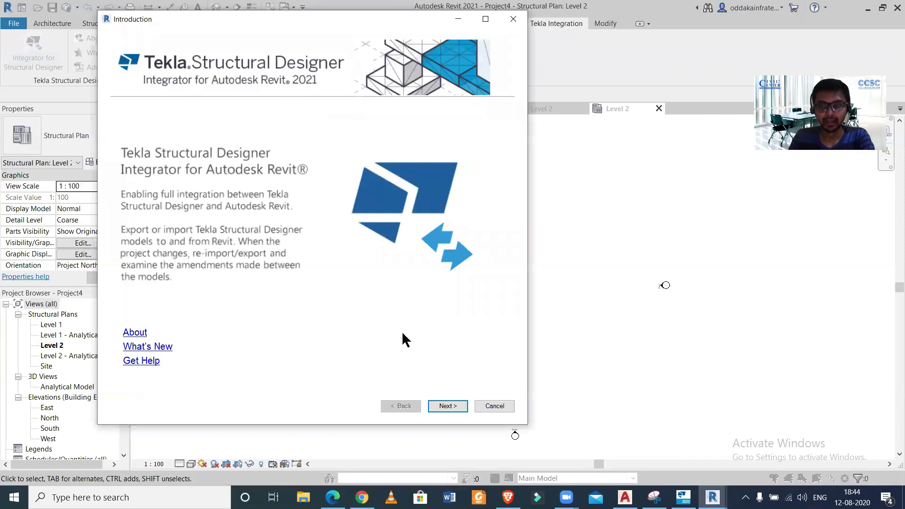
pyautogui.click(450, 408)
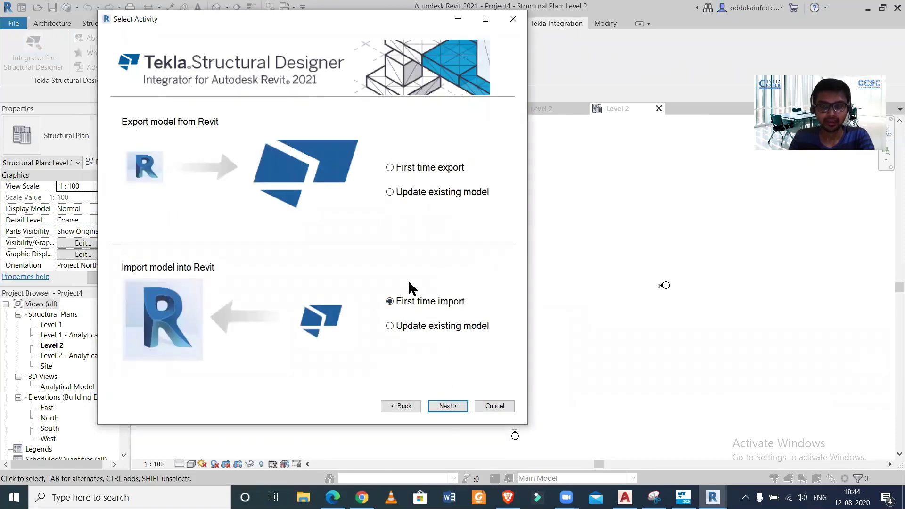
pyautogui.click(449, 409)
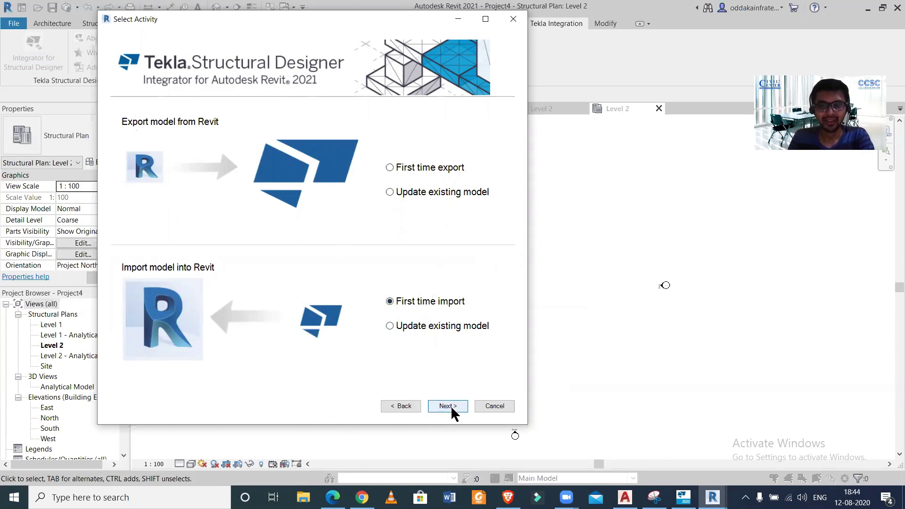
pyautogui.click(499, 127)
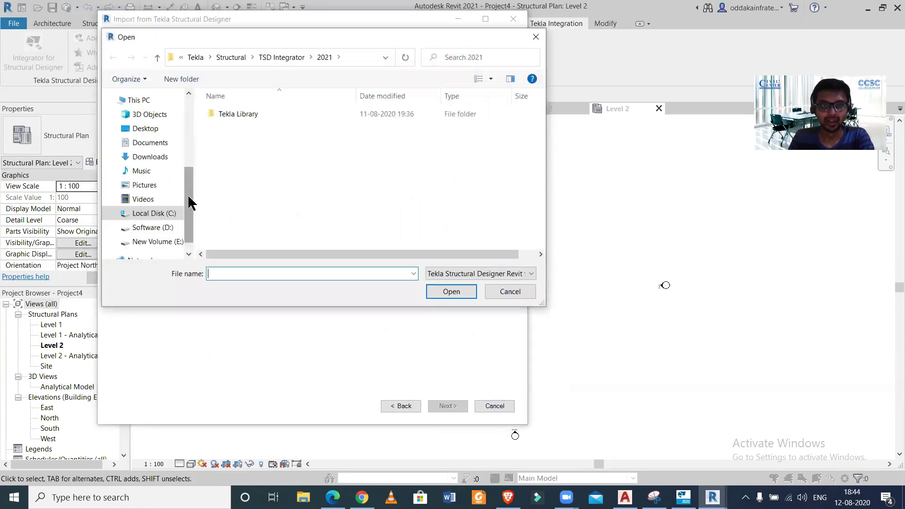
# Choose Building Model.cxl from the Desktop's TSD to RS Video folder as the import file
pyautogui.click(160, 130)
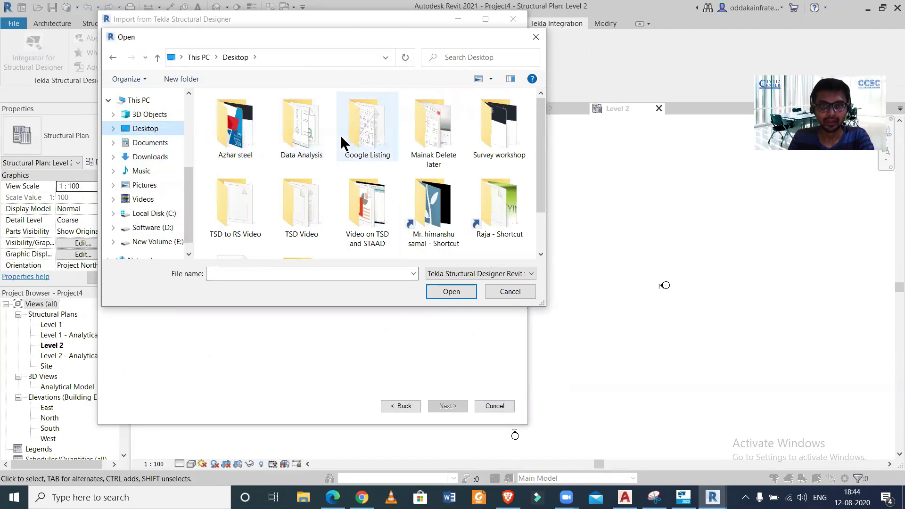
pyautogui.doubleClick(242, 204)
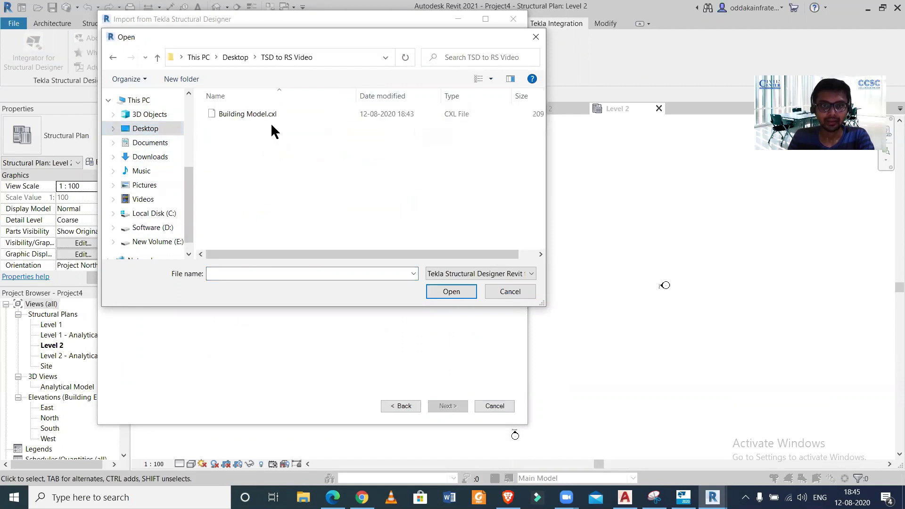
pyautogui.click(280, 114)
pyautogui.click(437, 289)
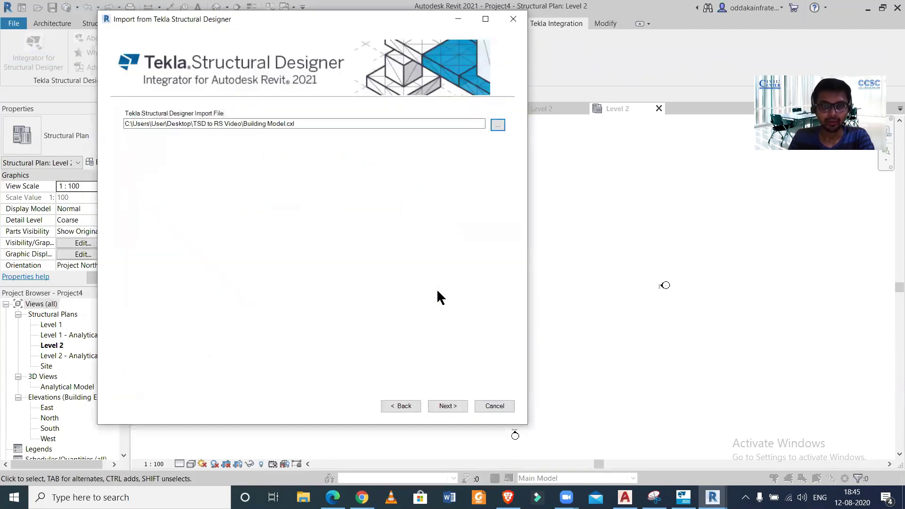
# Accept all structural object types and the section and material mapping pages
pyautogui.click(446, 407)
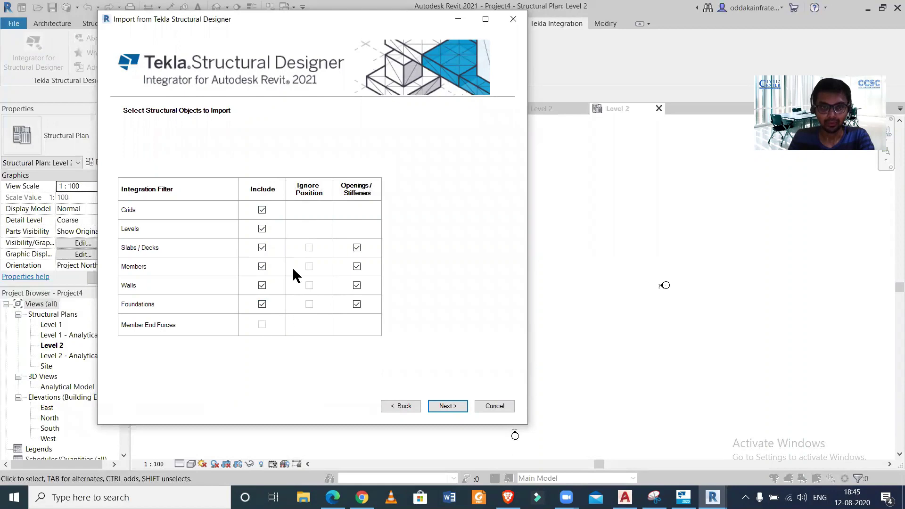
pyautogui.click(446, 406)
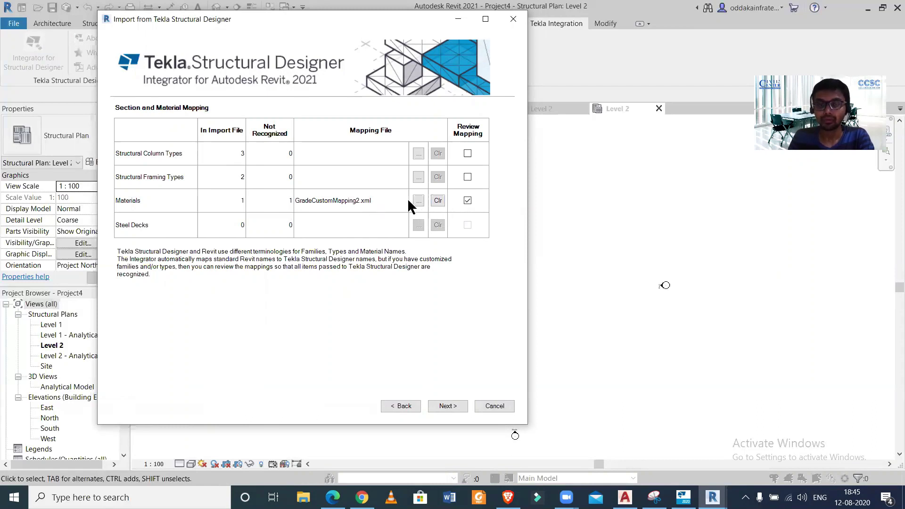
pyautogui.click(448, 407)
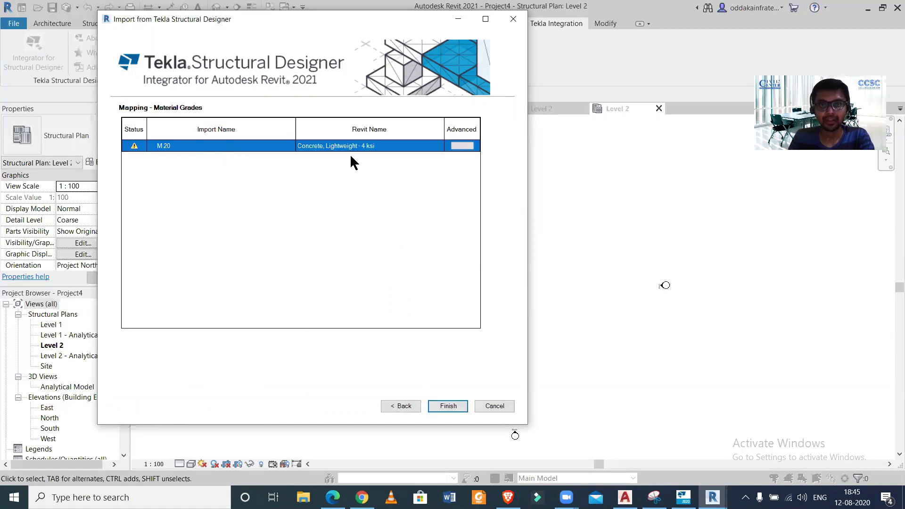
# Set the M 20 grade's advanced import material to Concrete, Cast In Situ
pyautogui.click(382, 145)
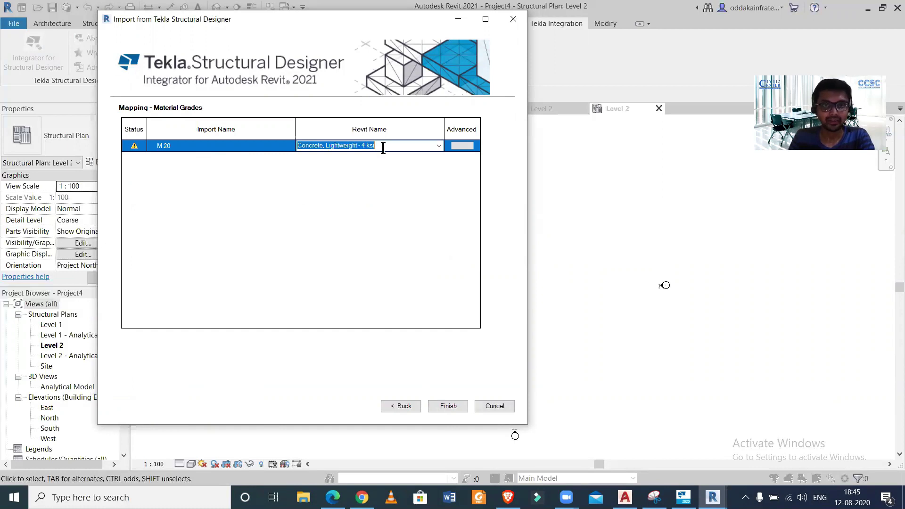
pyautogui.click(438, 146)
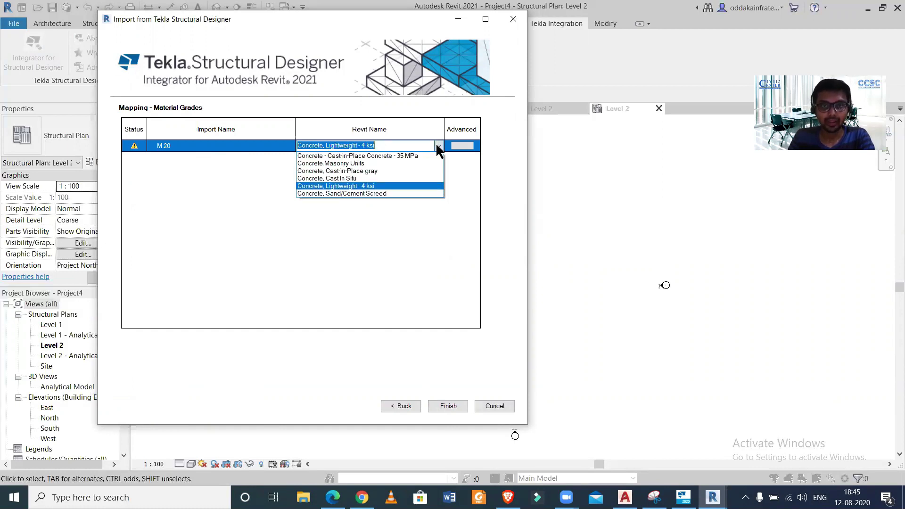
pyautogui.click(439, 147)
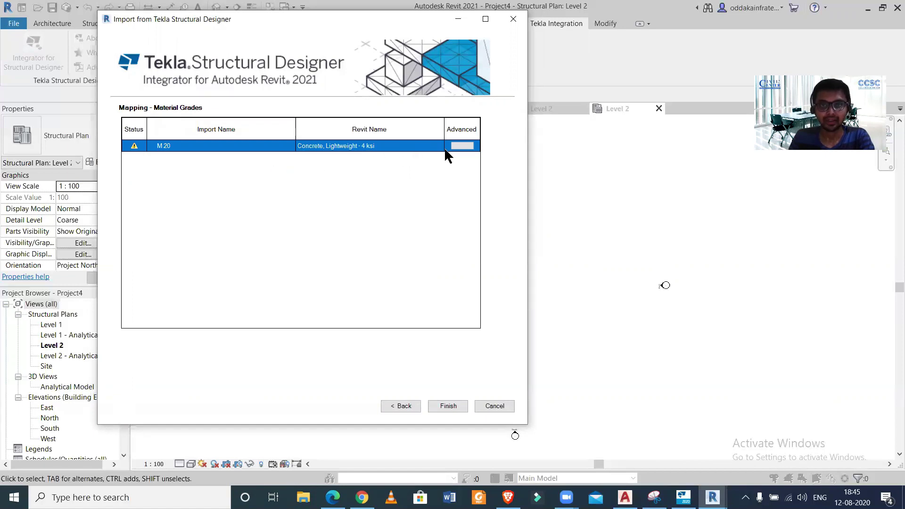
pyautogui.click(456, 146)
pyautogui.click(349, 134)
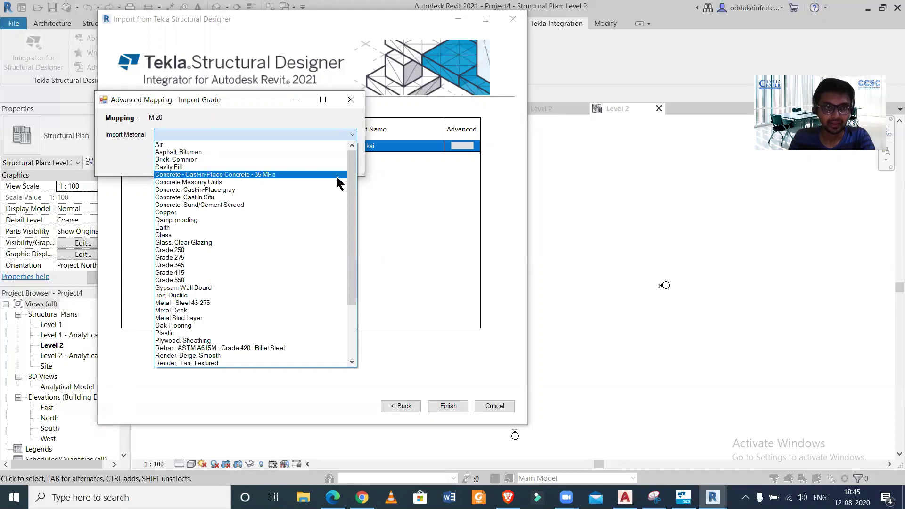
pyautogui.click(337, 196)
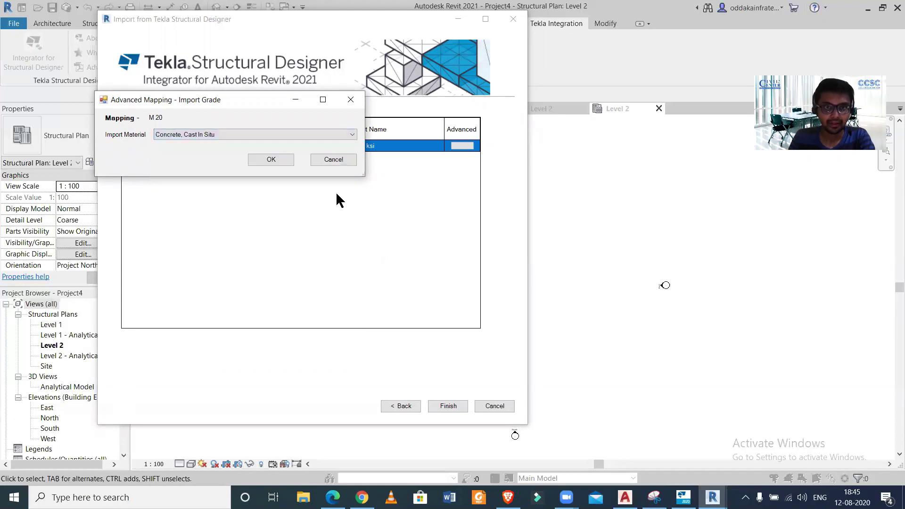
pyautogui.click(282, 158)
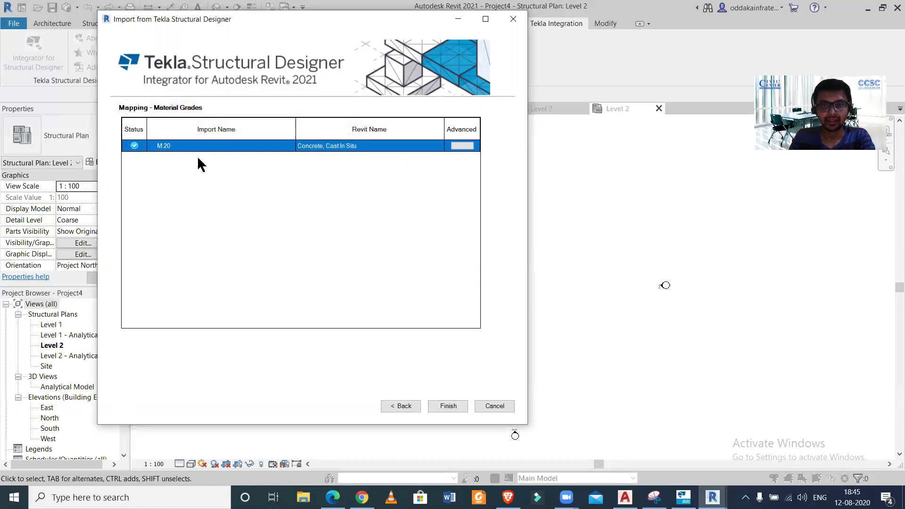
# Finish the import, saving the grade mapping file as GradeCustomMapping3
pyautogui.click(443, 406)
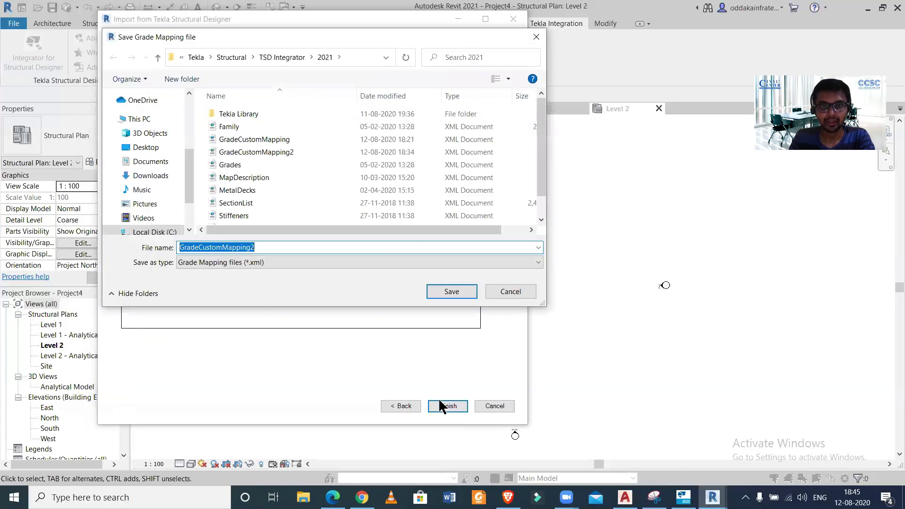
pyautogui.click(289, 247)
pyautogui.press('BackSpace')
pyautogui.write('3')
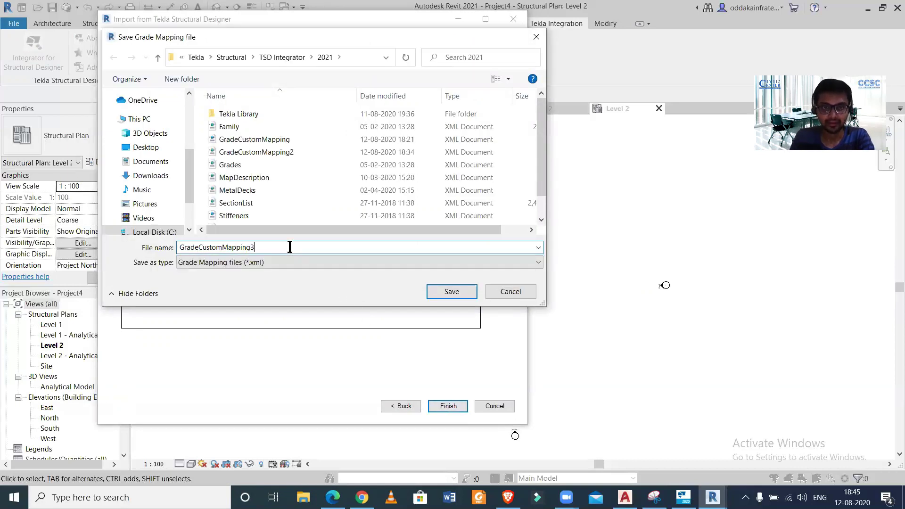
pyautogui.click(455, 290)
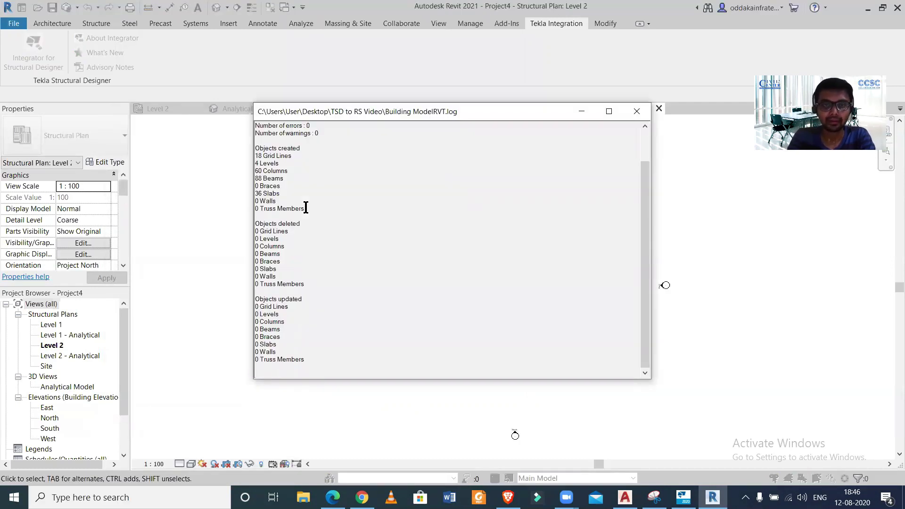
# Close the import log and open the Default 3D View of the imported model
pyautogui.click(644, 112)
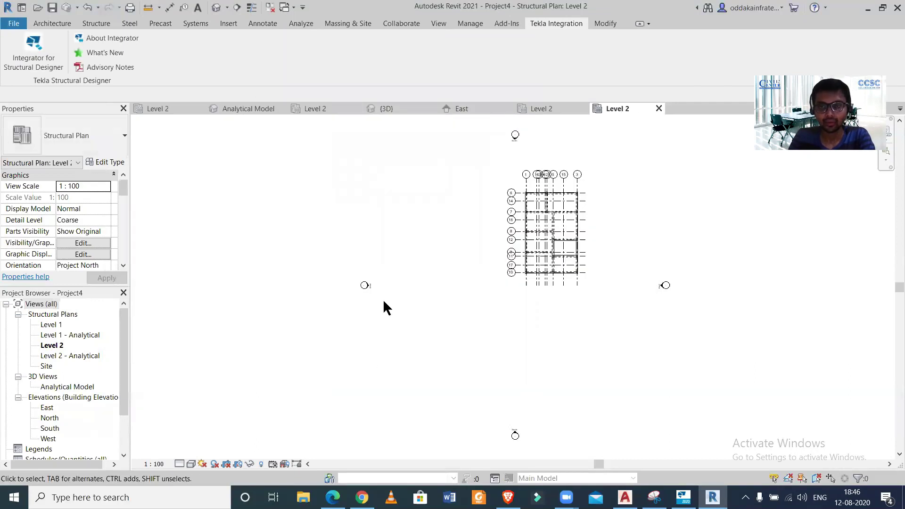
pyautogui.scroll(2, 590, 191)
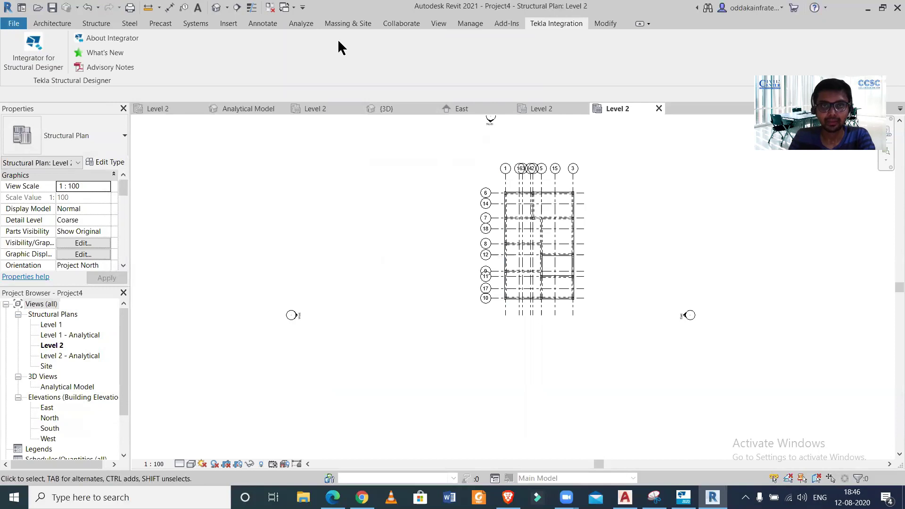
pyautogui.click(438, 24)
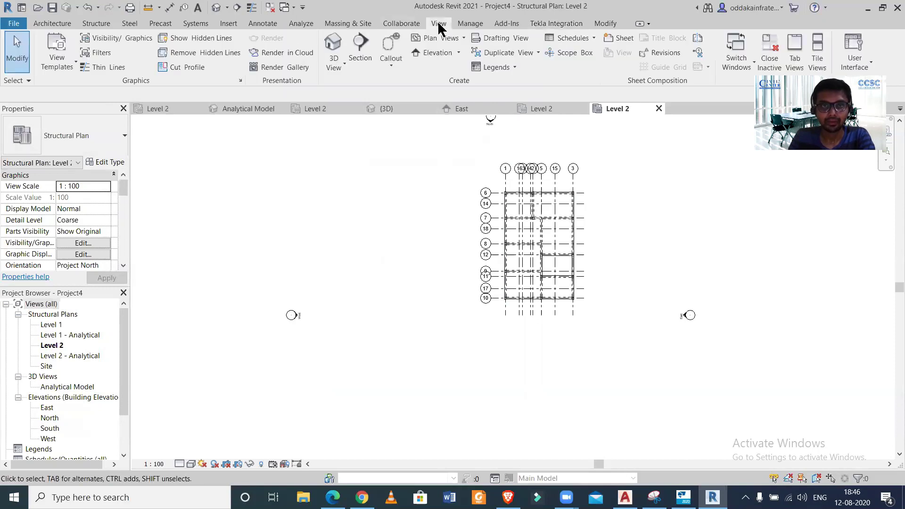
pyautogui.click(340, 68)
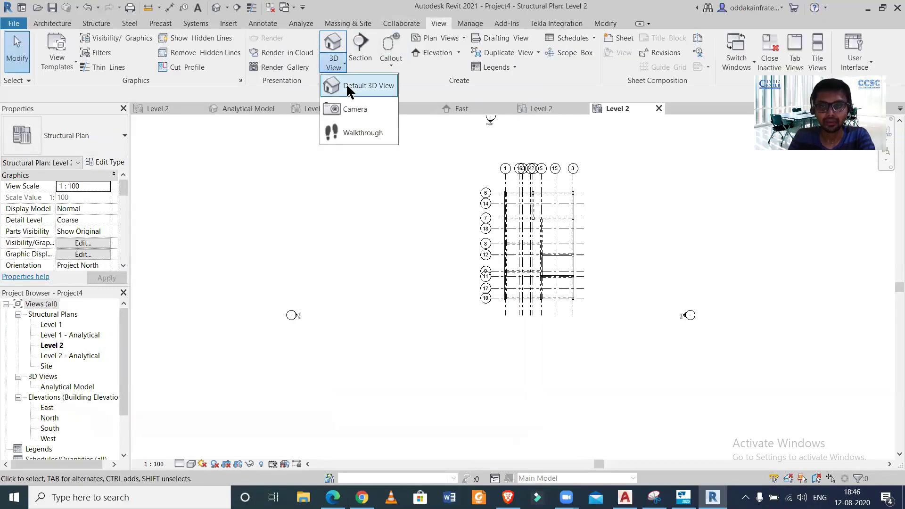
pyautogui.click(349, 88)
# Zoom and orbit the 3D view to show the whole frame of columns, beams, slabs and footings
pyautogui.scroll(5, 717, 264)
pyautogui.scroll(5, 503, 340)
pyautogui.scroll(-4, 505, 303)
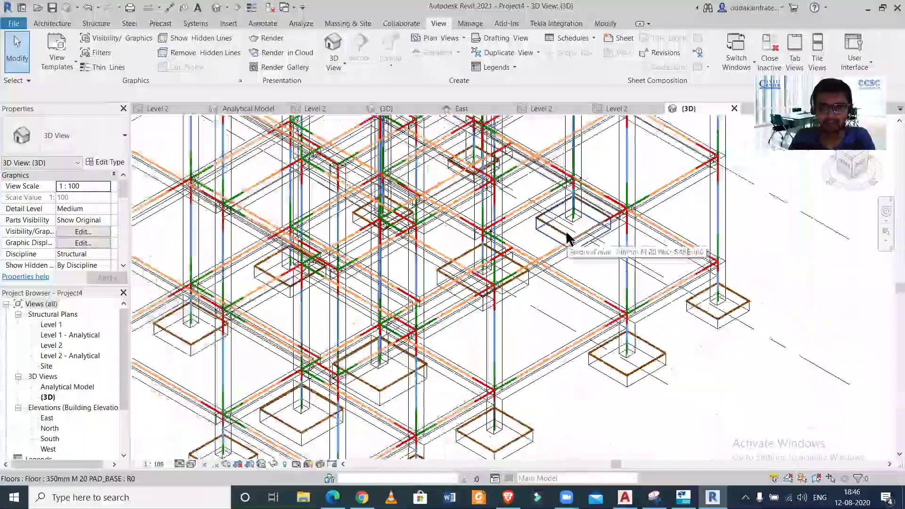
pyautogui.scroll(-4, 566, 283)
pyautogui.scroll(-2, 627, 337)
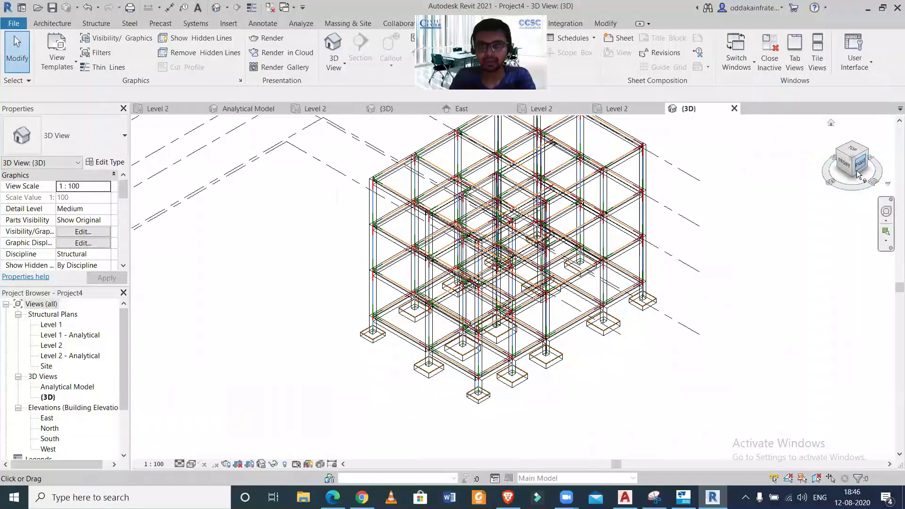
pyautogui.moveTo(858, 174); pyautogui.dragTo(762, 239)
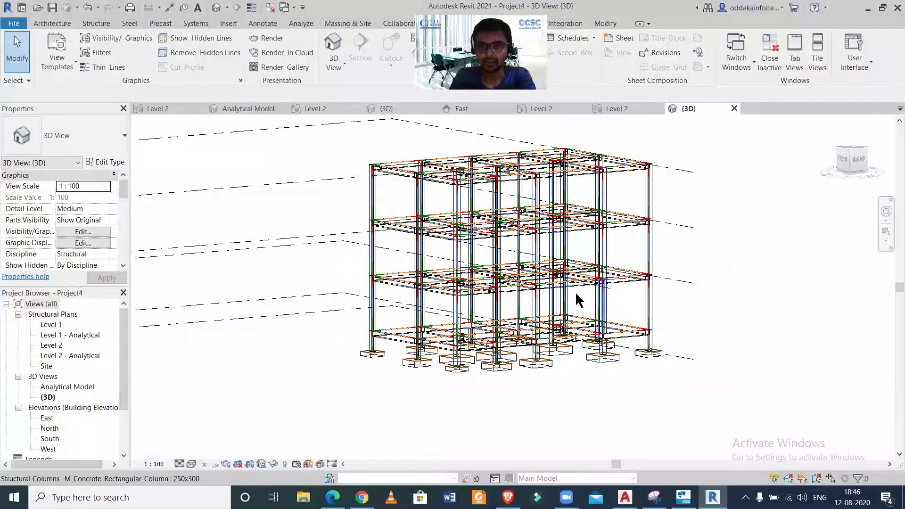
# Snap to an isometric ViewCube corner and display the frame in the Realistic visual style
pyautogui.click(869, 164)
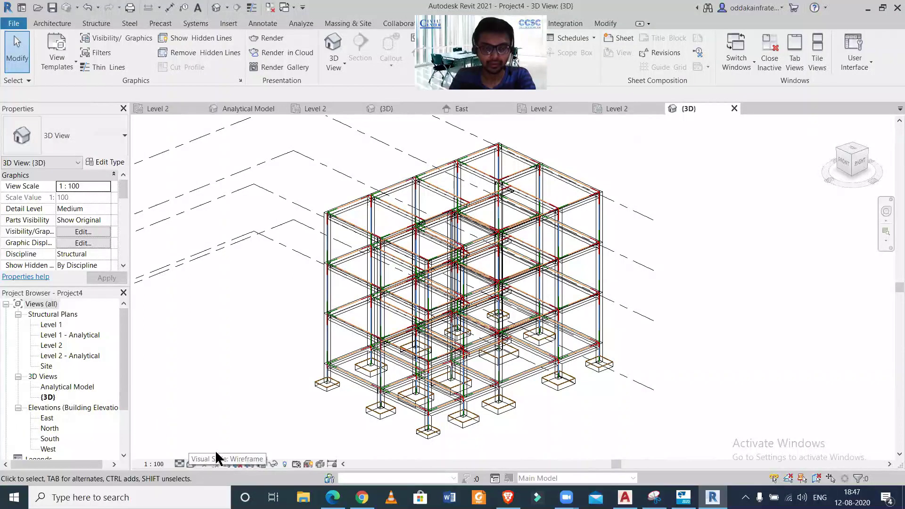
pyautogui.click(190, 462)
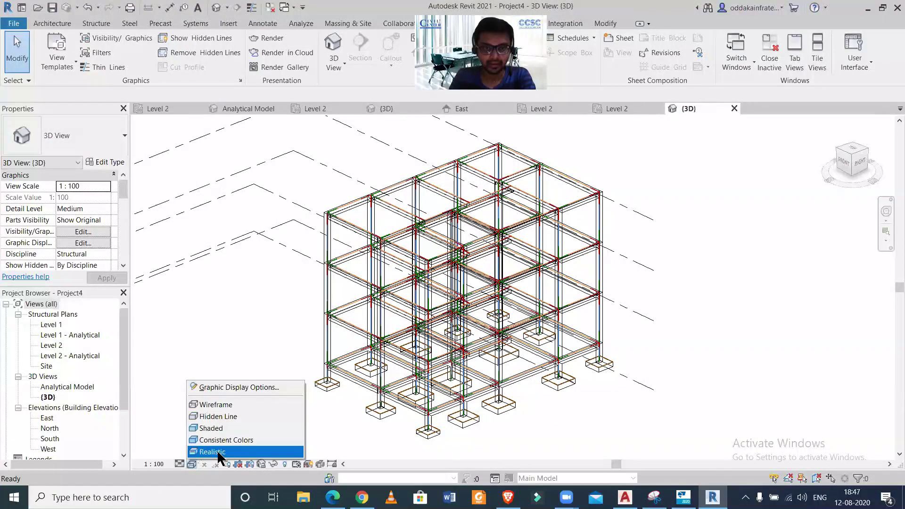
pyautogui.click(217, 450)
pyautogui.scroll(5, 595, 364)
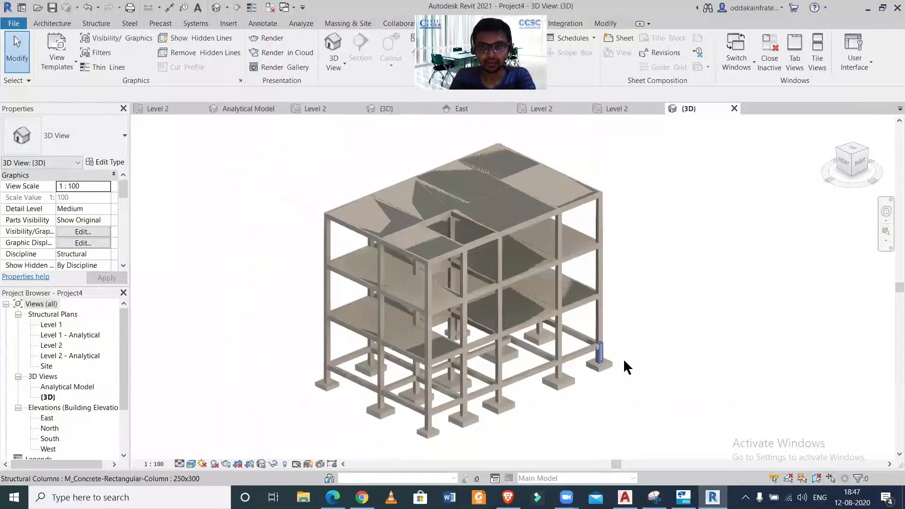
pyautogui.moveTo(608, 403)
pyautogui.mouseDown(button='middle')
pyautogui.moveTo(673, 407)
pyautogui.moveTo(677, 394)
pyautogui.mouseUp(button='middle')
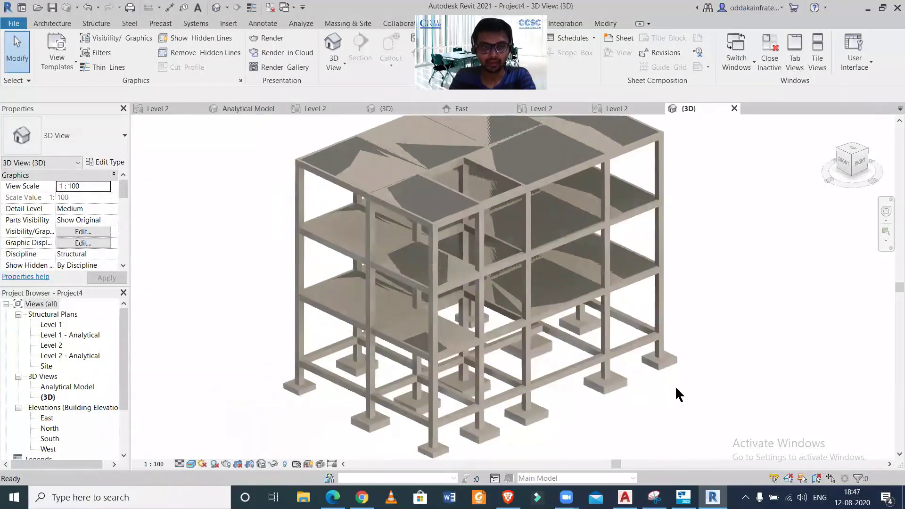
pyautogui.moveTo(126, 363); pyautogui.dragTo(126, 400)
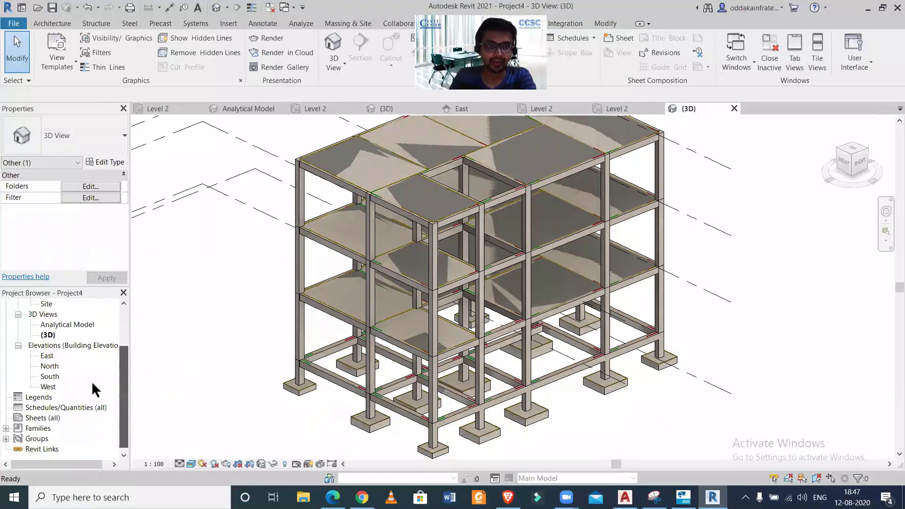
# Open the North and West elevations from the Project Browser's Elevations list
pyautogui.doubleClick(49, 366)
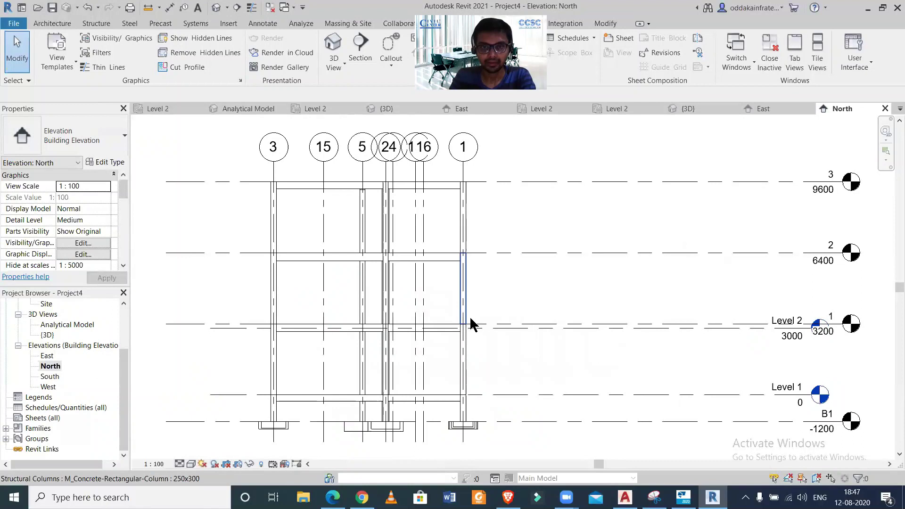
pyautogui.doubleClick(50, 387)
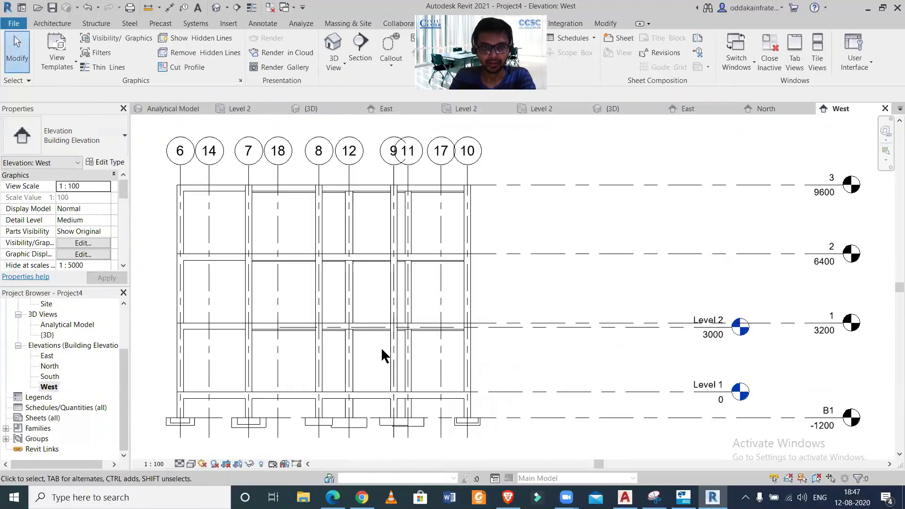